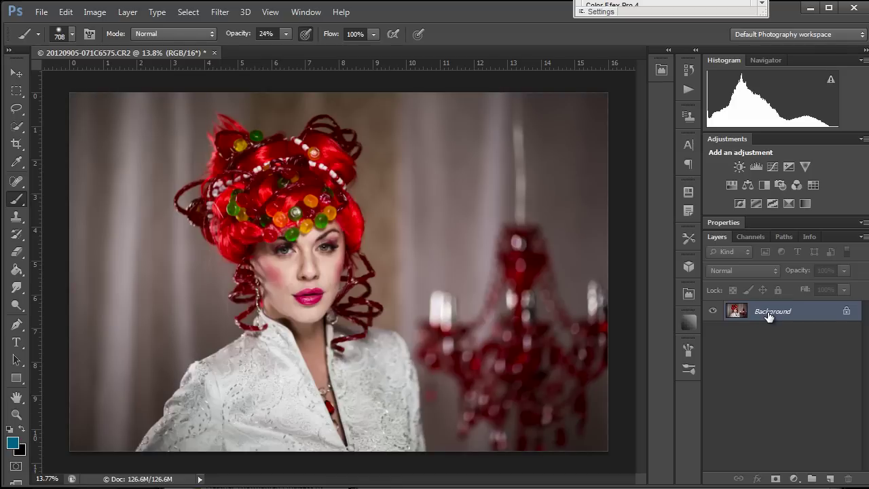
# Step: Reset colours to default black and white, duplicate the Background as Layer 1, and select the Move tool
pyautogui.press('d')
pyautogui.hotkey('ctrl', 'j')
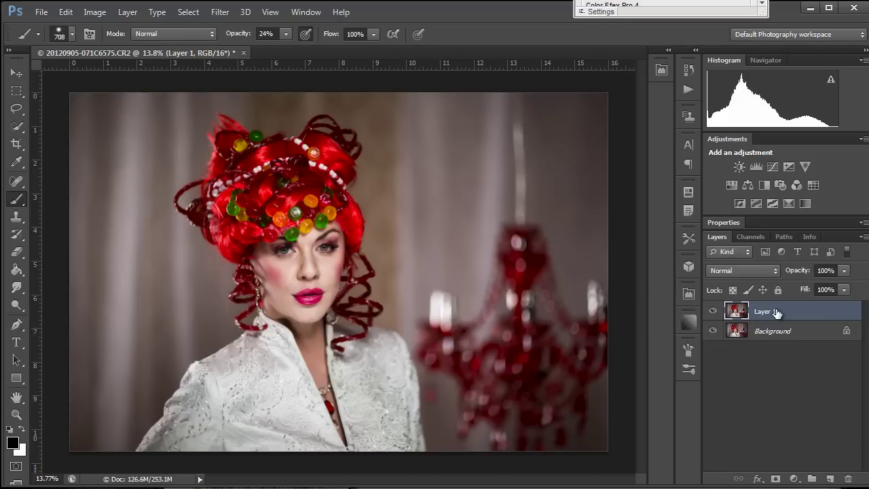
pyautogui.click(18, 73)
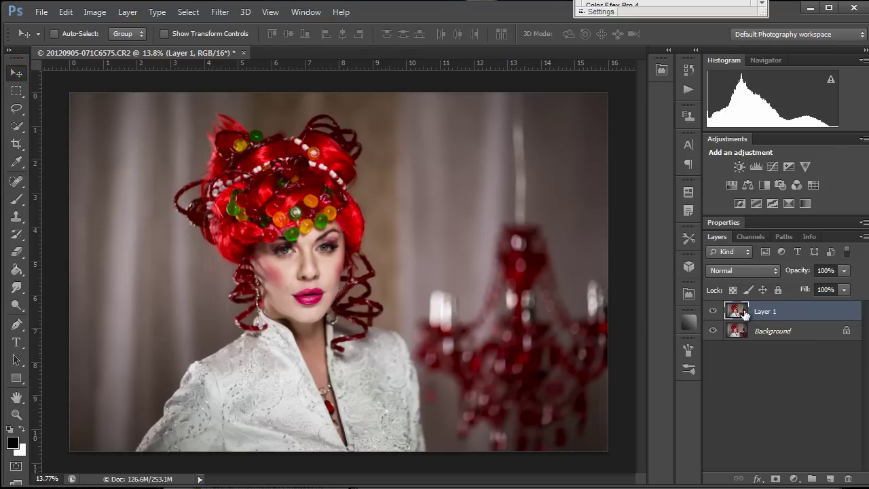
pyautogui.click(795, 480)
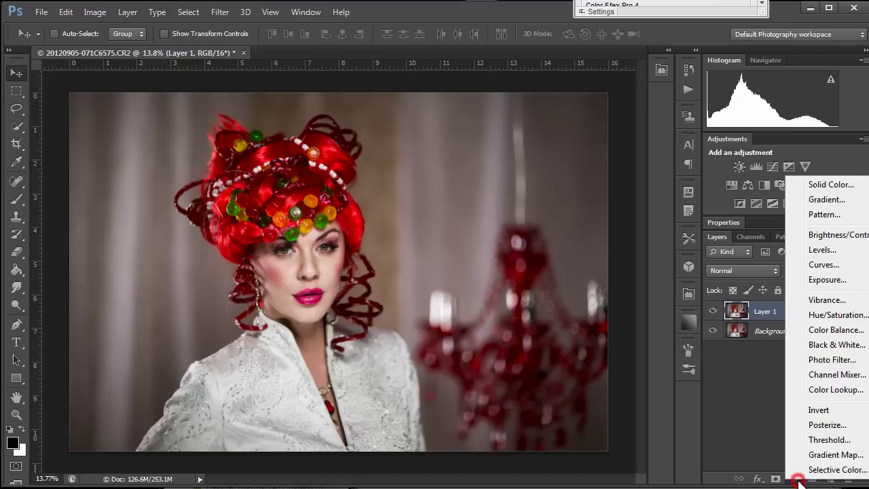
pyautogui.click(840, 315)
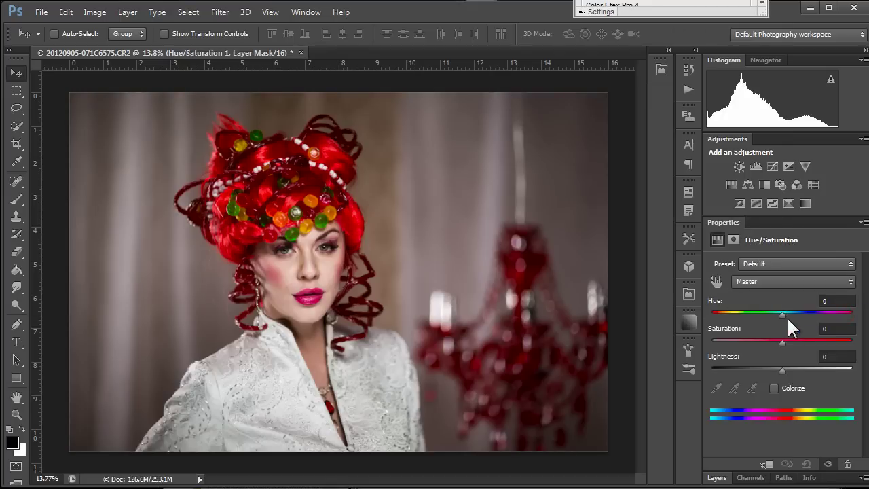
pyautogui.click(717, 477)
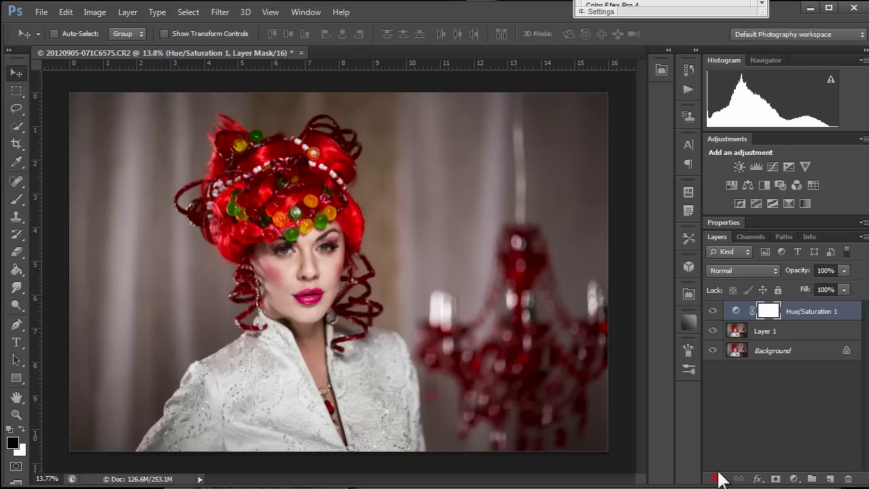
pyautogui.doubleClick(732, 311)
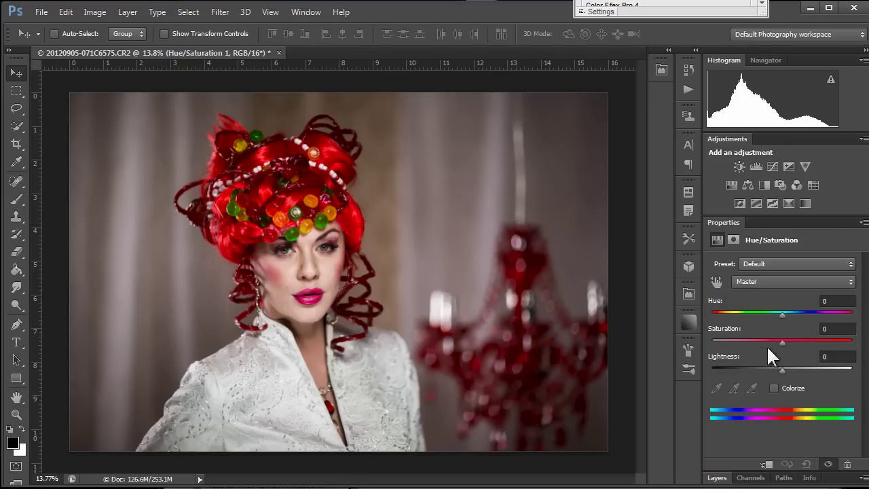
pyautogui.moveTo(784, 314); pyautogui.dragTo(853, 313)
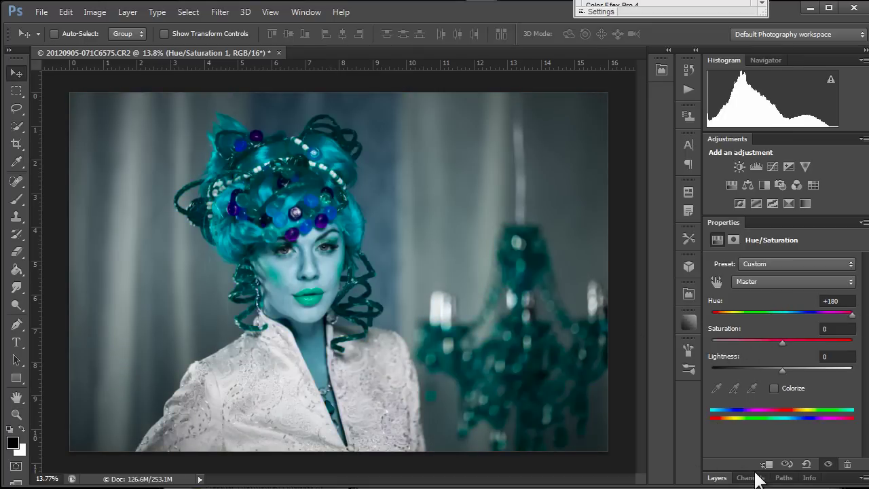
pyautogui.hotkey('ctrl', 'z')
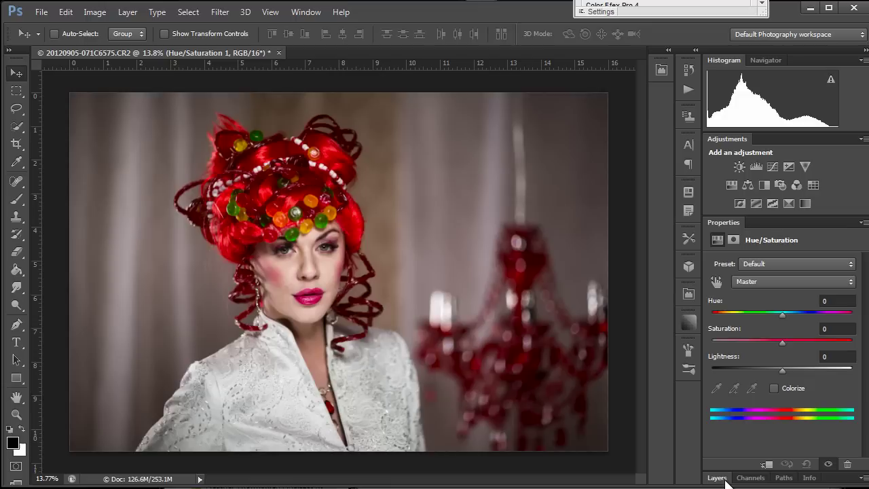
pyautogui.click(718, 478)
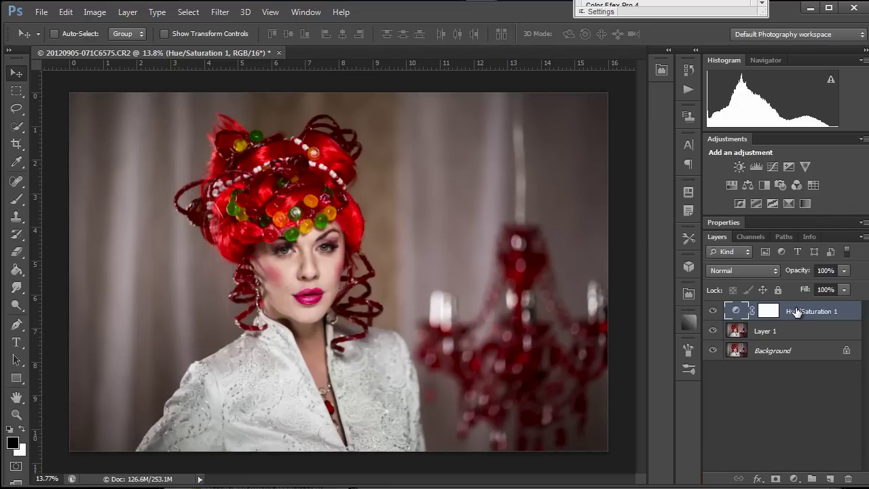
pyautogui.moveTo(798, 312); pyautogui.dragTo(847, 479)
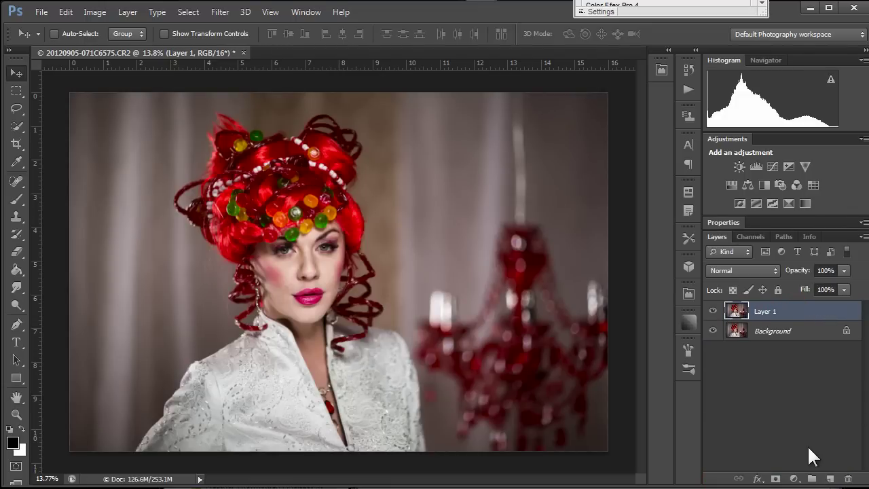
# Step: Apply a direct Hue/Saturation hue shift of +180 to Layer 1, turning the red portrait cyan
pyautogui.click(95, 12)
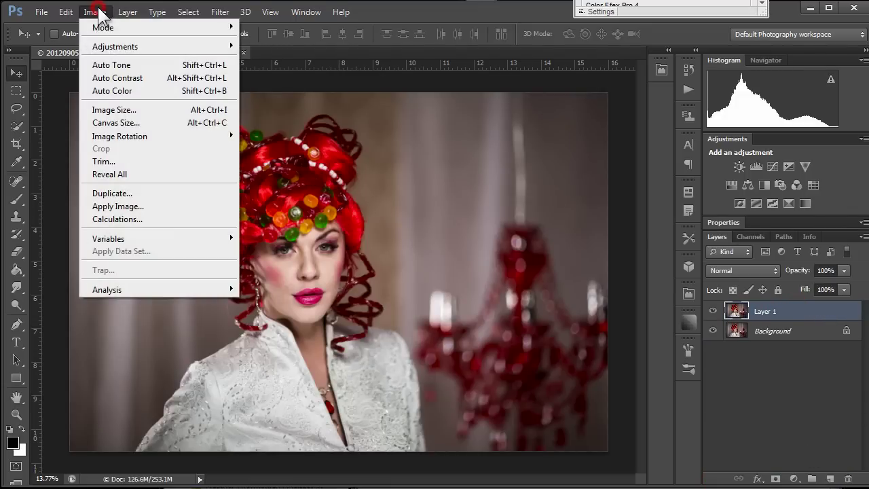
pyautogui.moveTo(104, 48)
pyautogui.click(280, 116)
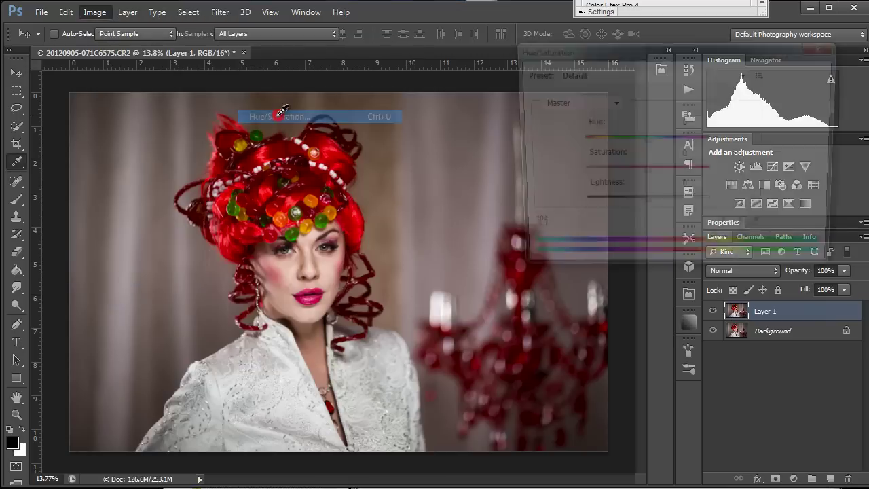
pyautogui.moveTo(752, 49); pyautogui.dragTo(610, 39)
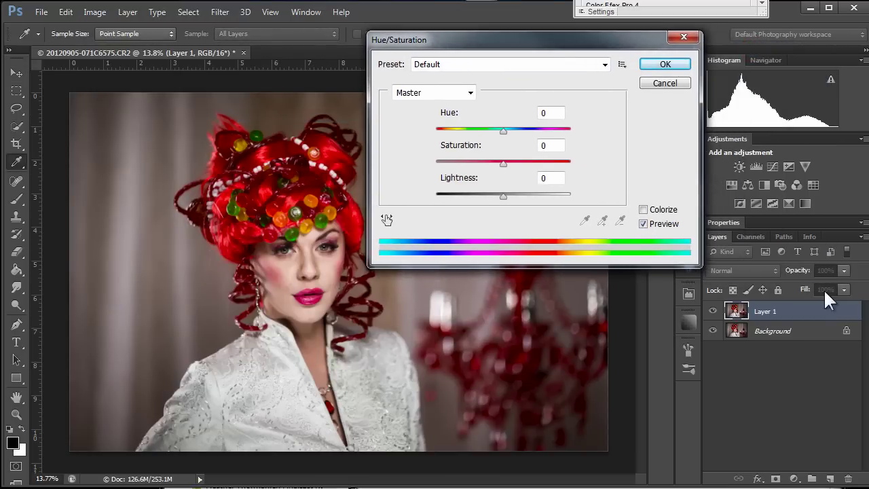
pyautogui.moveTo(496, 40); pyautogui.dragTo(545, 128)
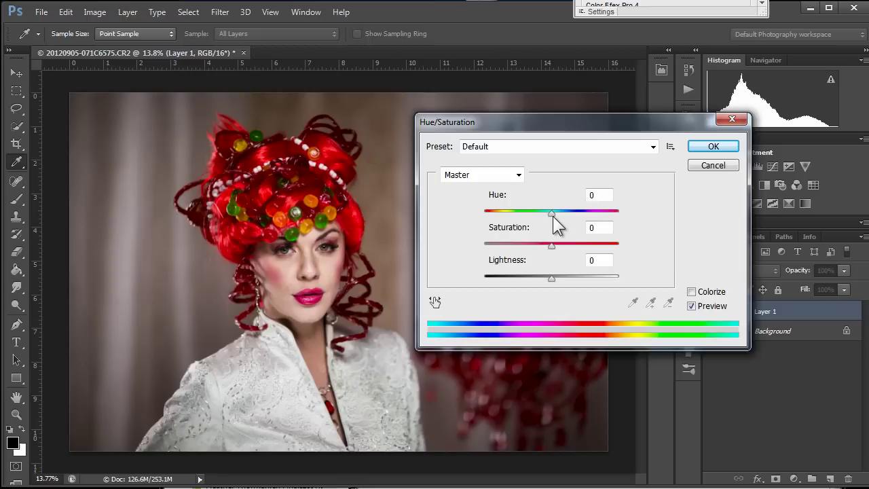
pyautogui.moveTo(552, 215); pyautogui.dragTo(660, 226)
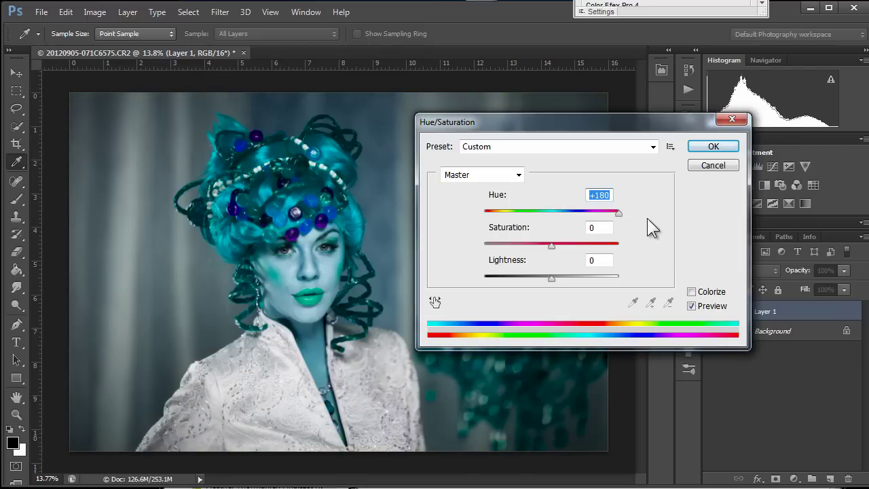
pyautogui.click(552, 214)
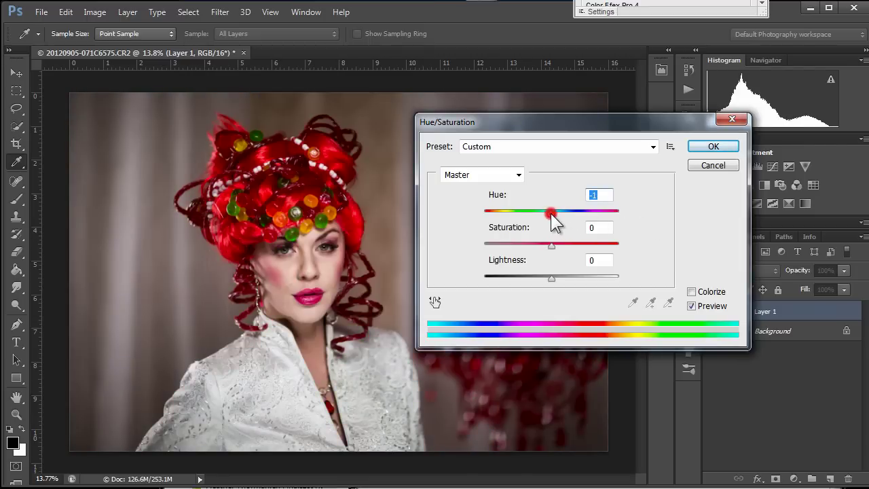
pyautogui.moveTo(552, 217); pyautogui.dragTo(468, 224)
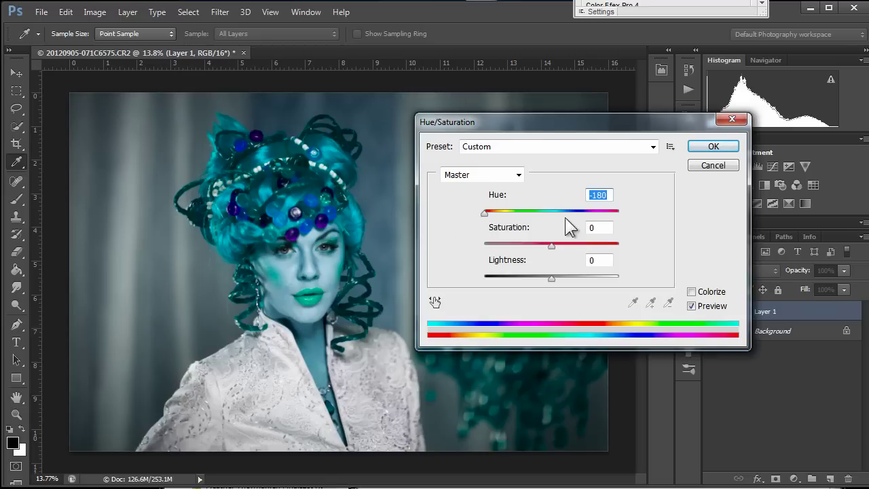
pyautogui.moveTo(487, 212); pyautogui.dragTo(650, 213)
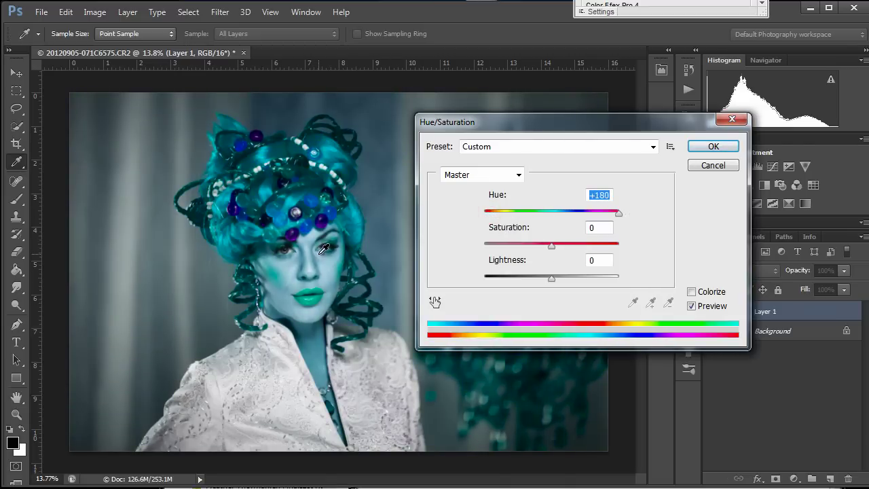
pyautogui.click(714, 147)
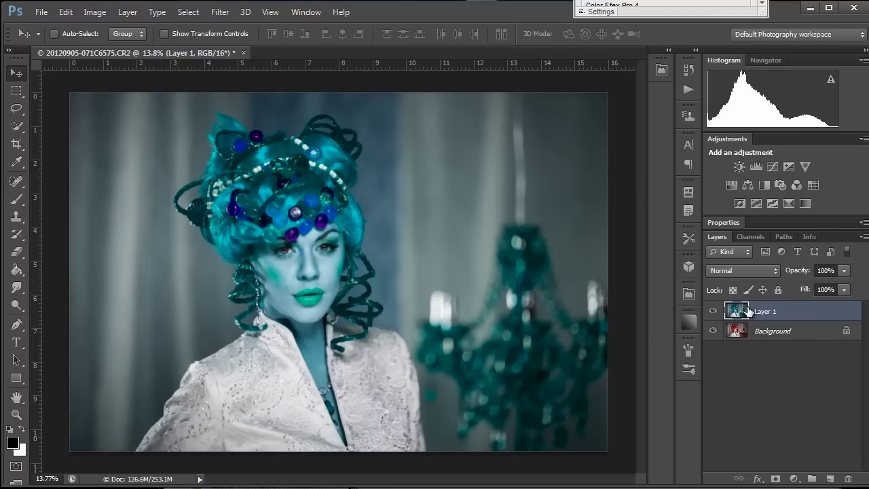
# Step: Lower Layer 1's opacity to 50% so the portrait blends to neutral grey
pyautogui.click(844, 271)
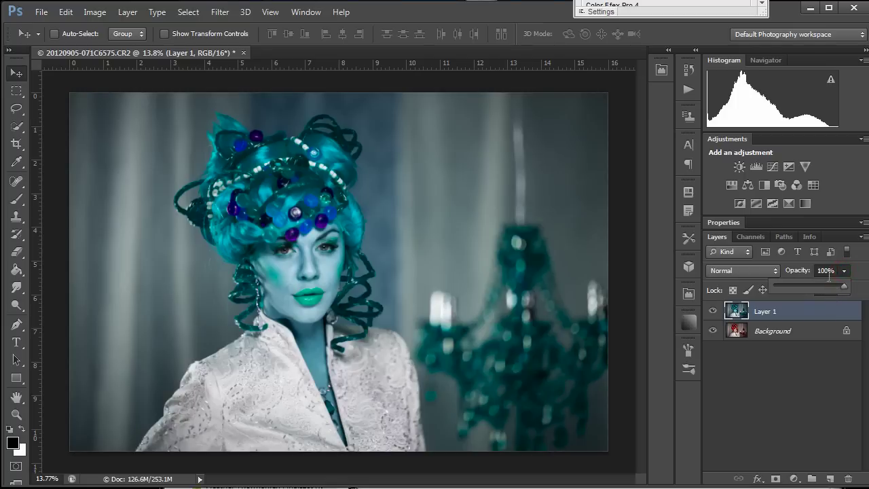
pyautogui.click(826, 270)
pyautogui.write('50')
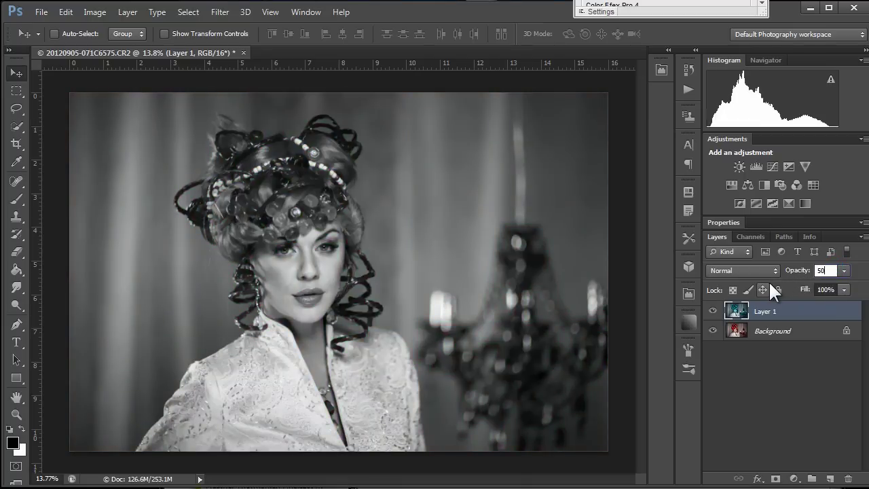
pyautogui.press('Return')
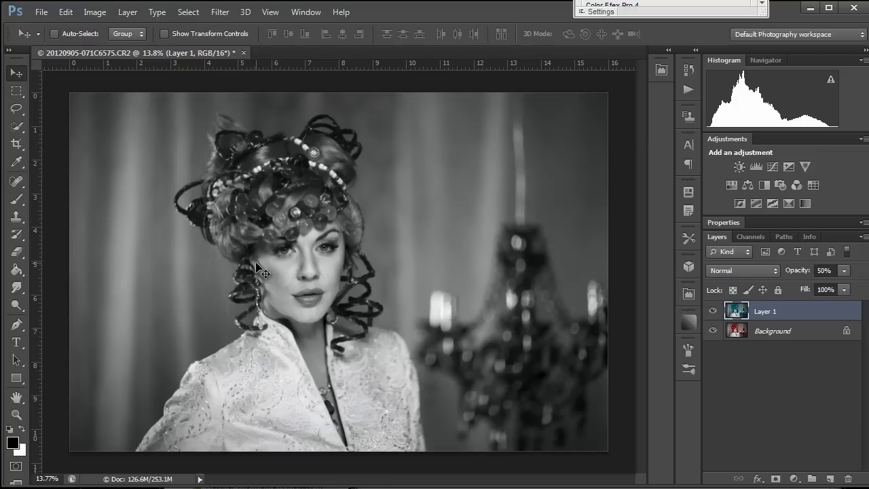
# Step: Zoom in on the model's face and switch to the Move tool
pyautogui.press('z')
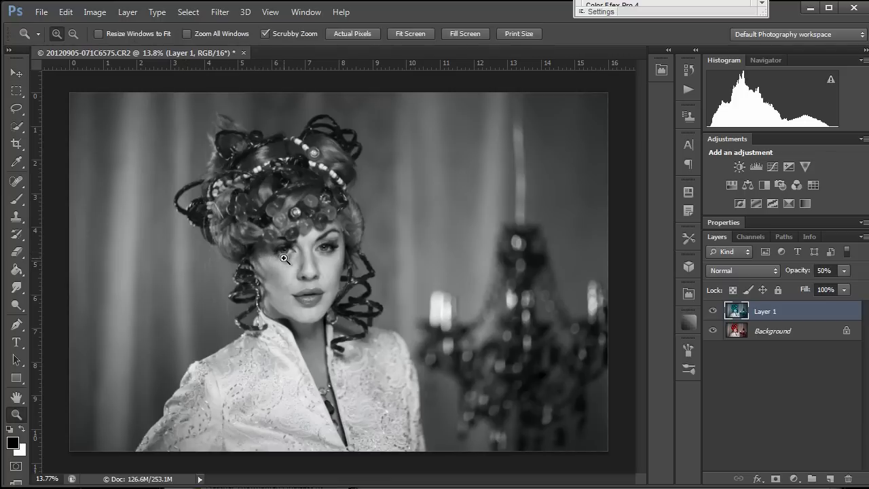
pyautogui.moveTo(284, 256); pyautogui.dragTo(327, 252)
pyautogui.press('v')
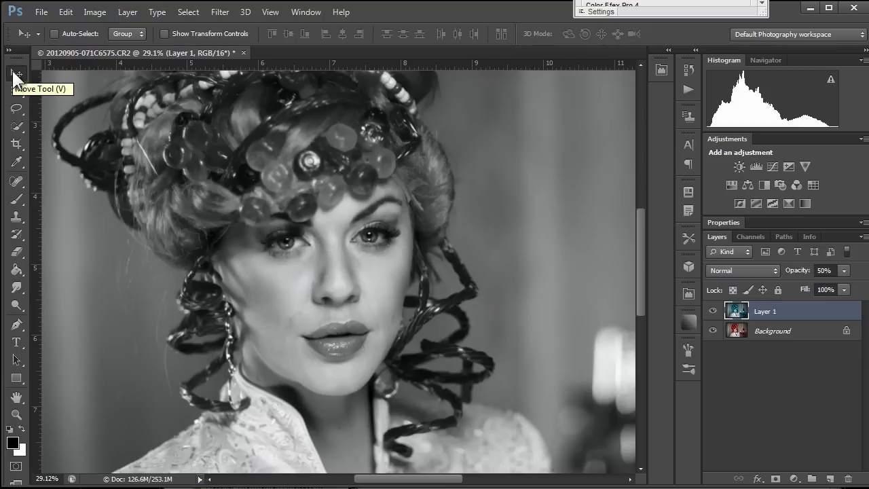
pyautogui.click(16, 183)
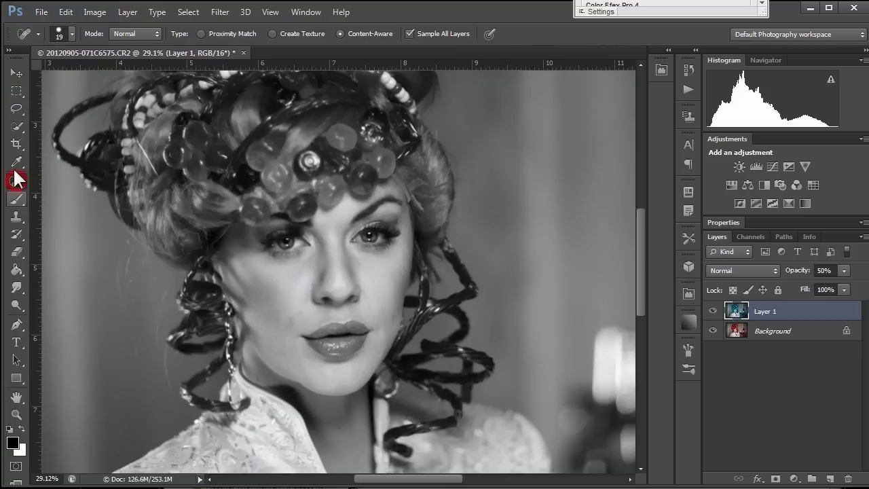
pyautogui.click(10, 65)
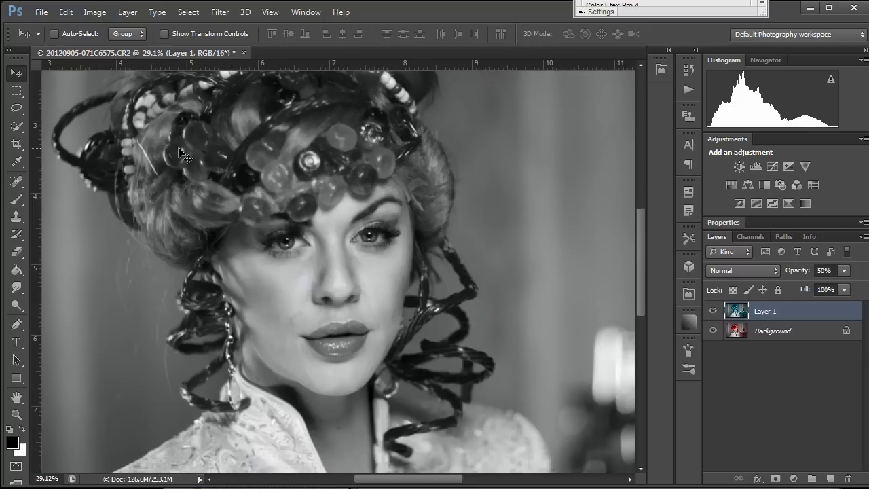
pyautogui.click(336, 250)
# Step: Nudge Layer 1 with the arrow keys to create red and cyan fringes around the hair and lips
pyautogui.press('Right')
pyautogui.press('Right')
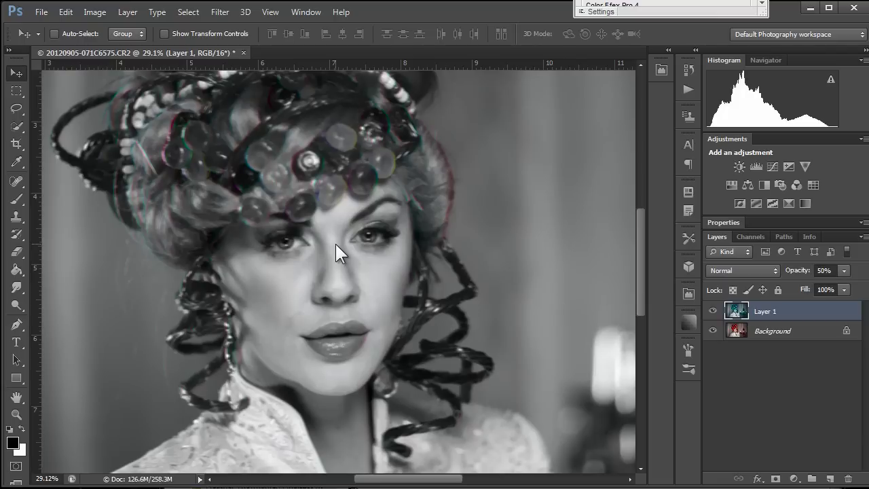
pyautogui.press('Up')
pyautogui.press('Up')
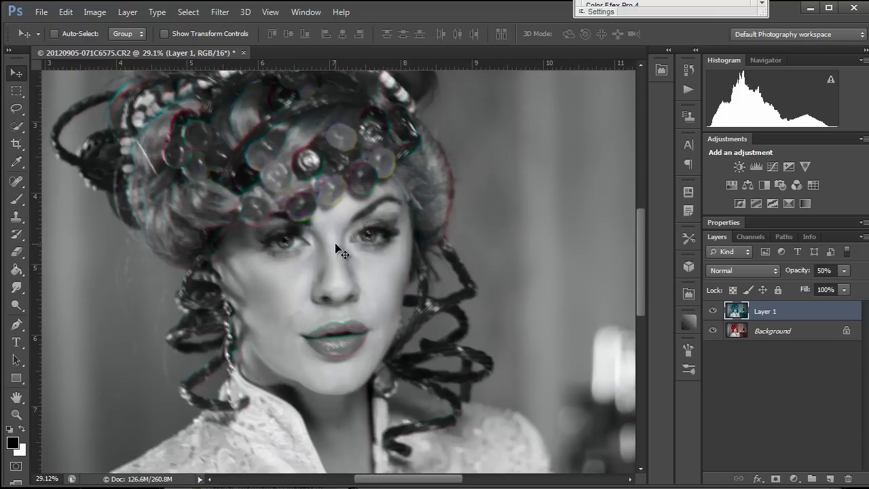
pyautogui.press('Down')
pyautogui.press('Down')
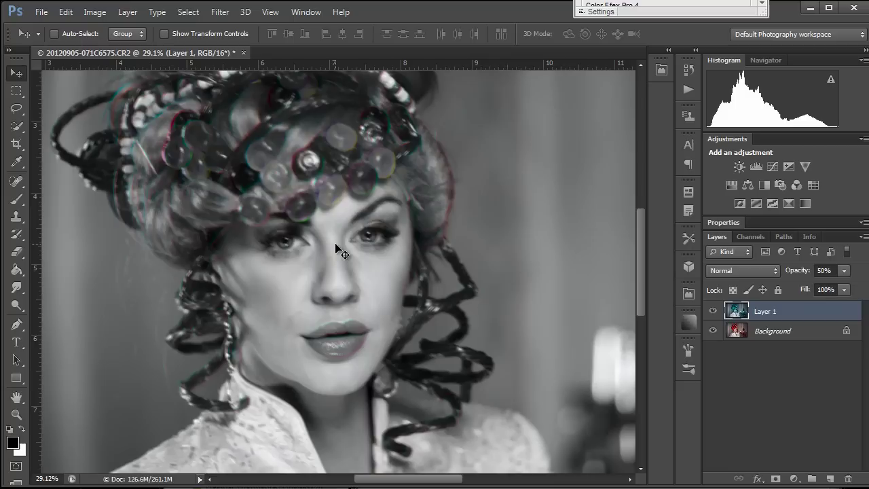
pyautogui.press('Right')
pyautogui.press('Right')
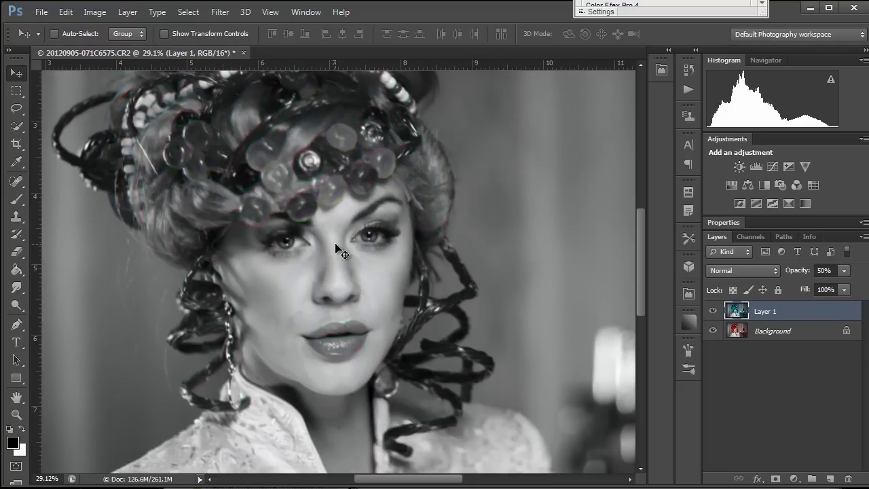
pyautogui.press('Right')
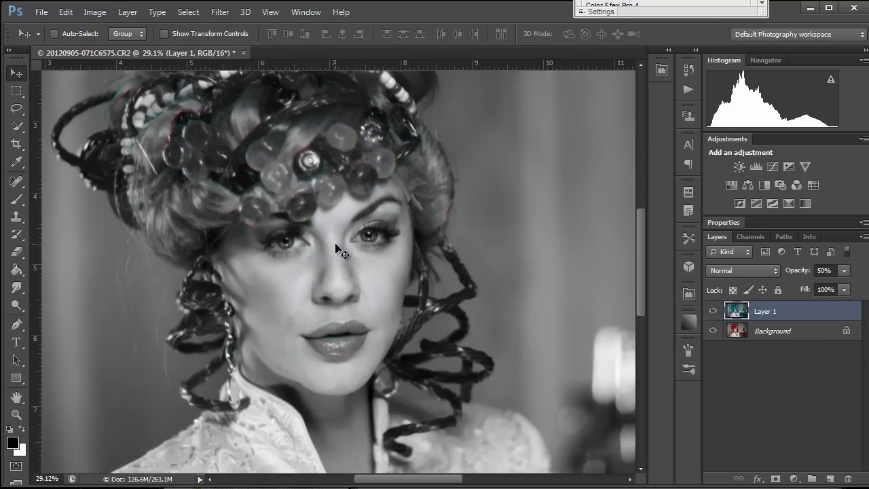
pyautogui.press('Right')
pyautogui.press('Right')
pyautogui.press('Right')
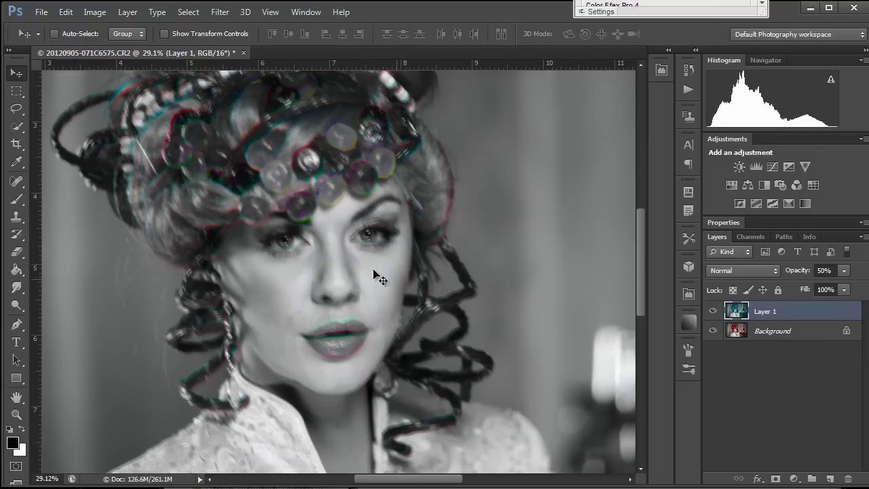
pyautogui.moveTo(309, 253); pyautogui.dragTo(321, 319)
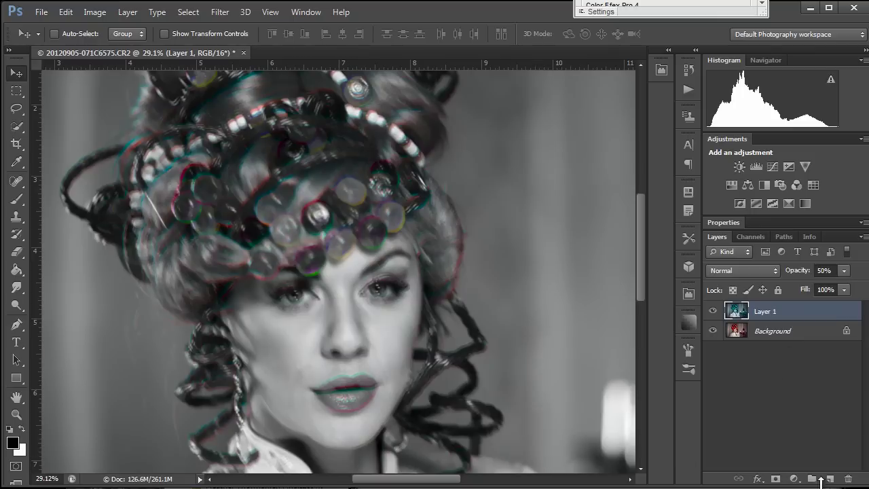
# Step: Add a Hue/Saturation adjustment layer with Saturation set to about +85
pyautogui.click(795, 479)
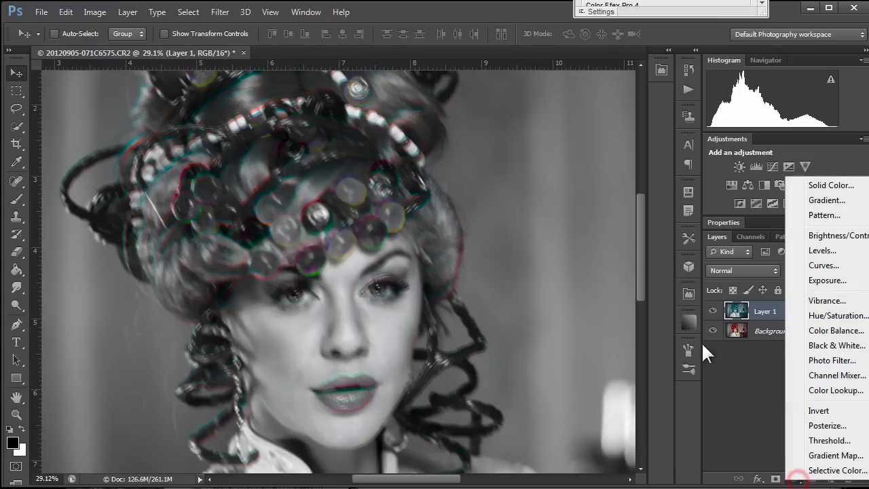
pyautogui.click(819, 317)
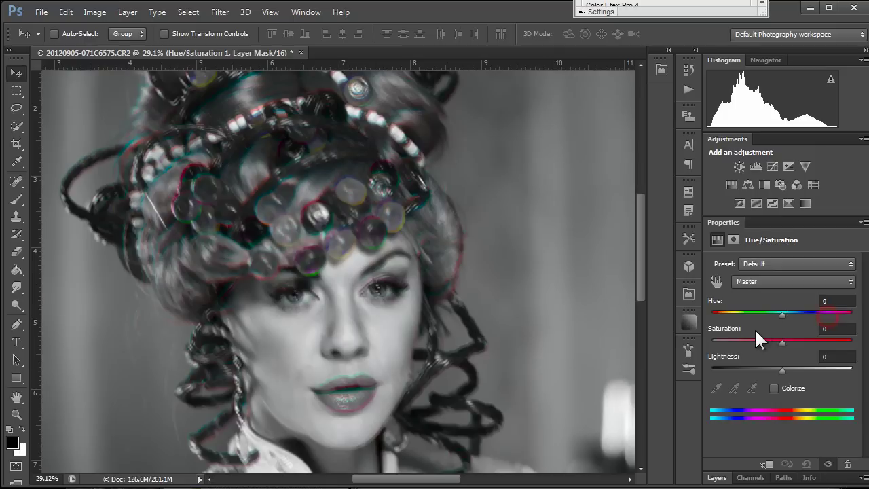
pyautogui.moveTo(782, 339); pyautogui.dragTo(853, 341)
pyautogui.press('\\')
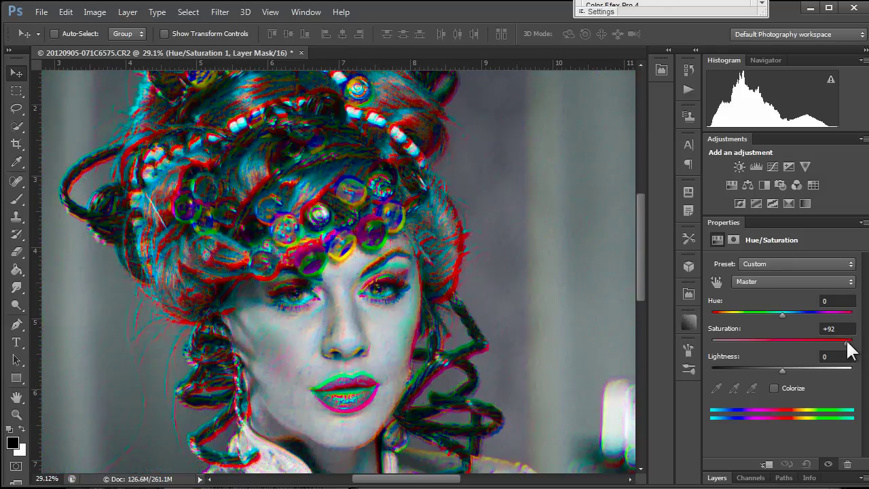
pyautogui.moveTo(853, 341); pyautogui.dragTo(841, 341)
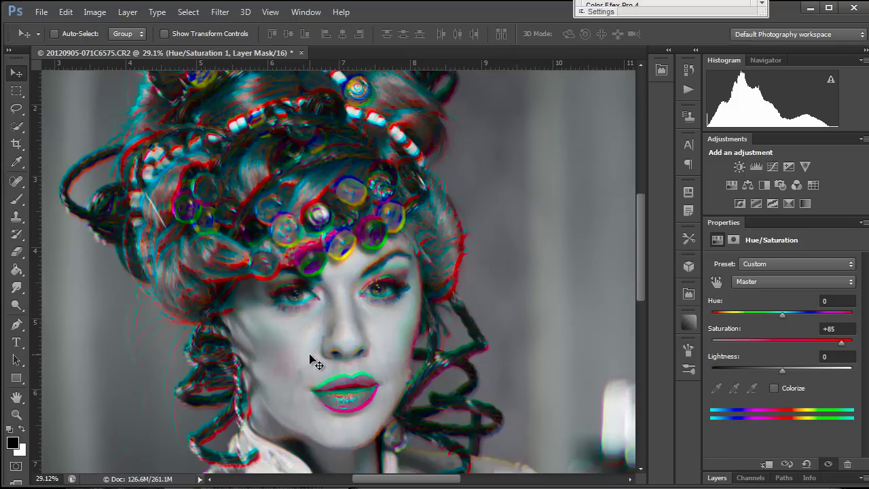
pyautogui.press('z')
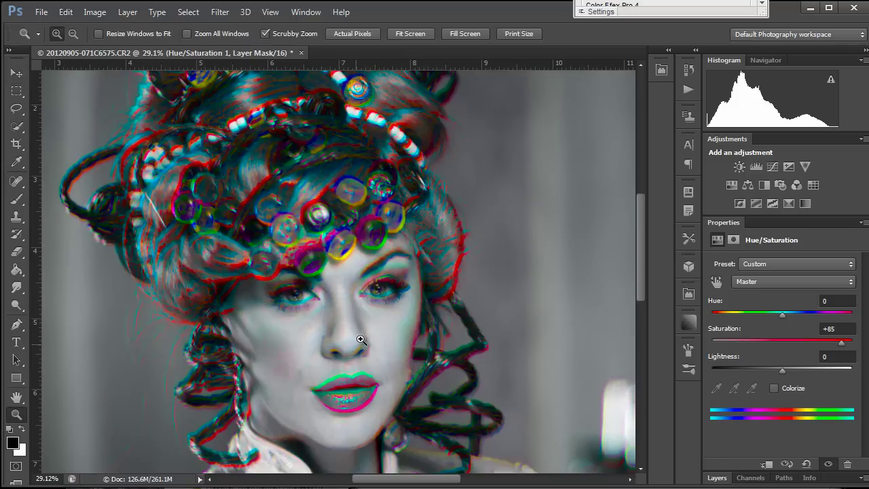
pyautogui.moveTo(360, 333); pyautogui.dragTo(333, 346)
pyautogui.press('v')
pyautogui.moveTo(358, 375); pyautogui.dragTo(300, 322)
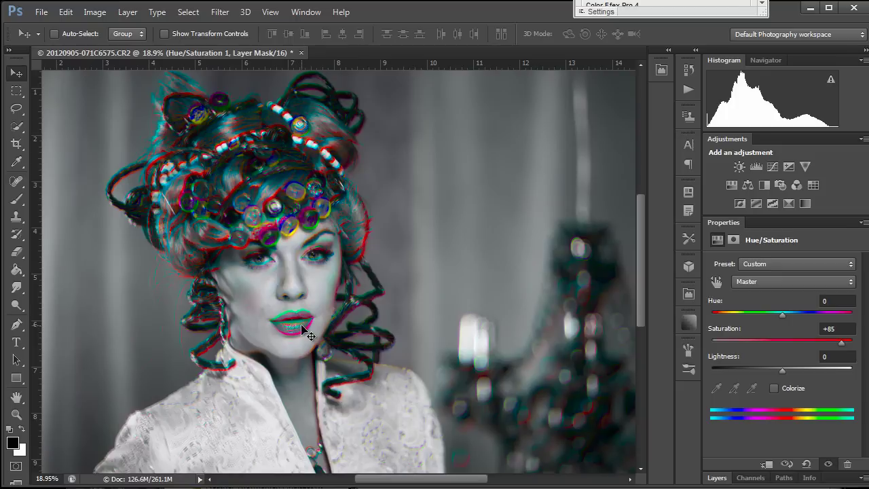